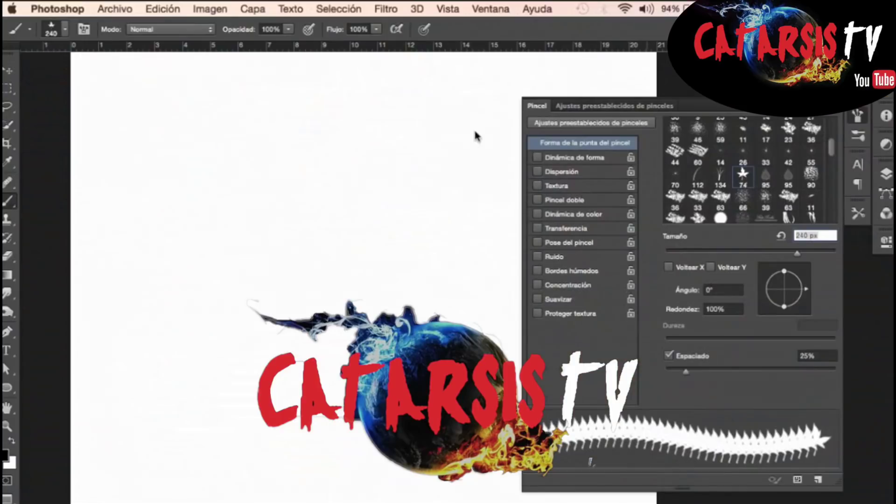
# - Raise the leaf brush spacing to 63% and test it with a horizontal stroke, then undo
pyautogui.click(163, 8)
pyautogui.click(205, 24)
pyautogui.moveTo(686, 372); pyautogui.dragTo(718, 369)
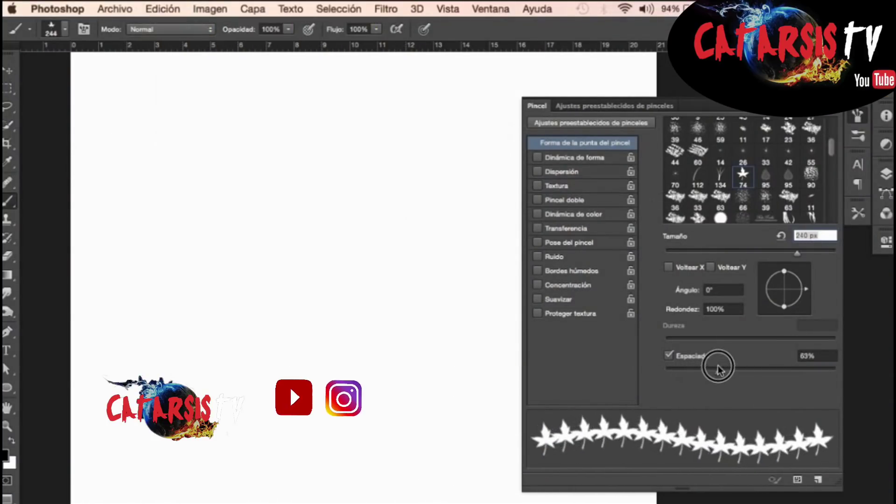
pyautogui.moveTo(201, 133); pyautogui.dragTo(371, 133)
pyautogui.click(163, 8)
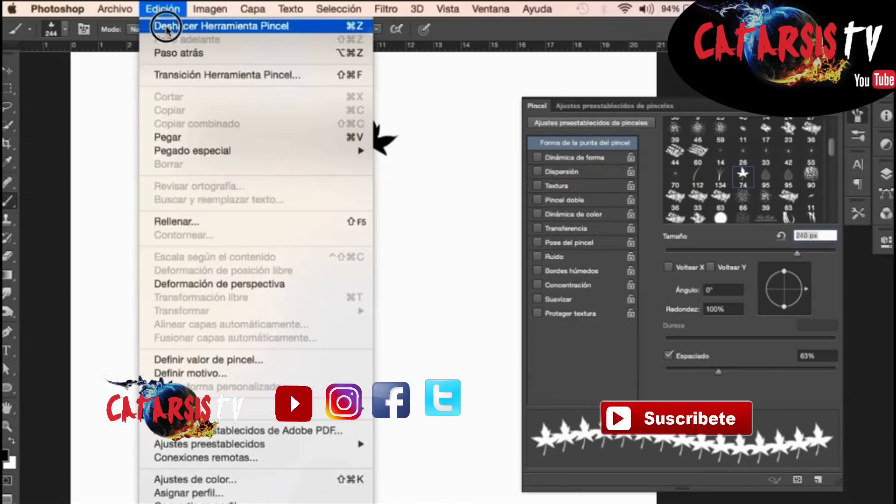
pyautogui.click(167, 28)
# - Try rotated and flattened leaf tip settings with test strokes, undoing each one
pyautogui.moveTo(806, 289); pyautogui.dragTo(789, 309)
pyautogui.moveTo(212, 124); pyautogui.dragTo(467, 165)
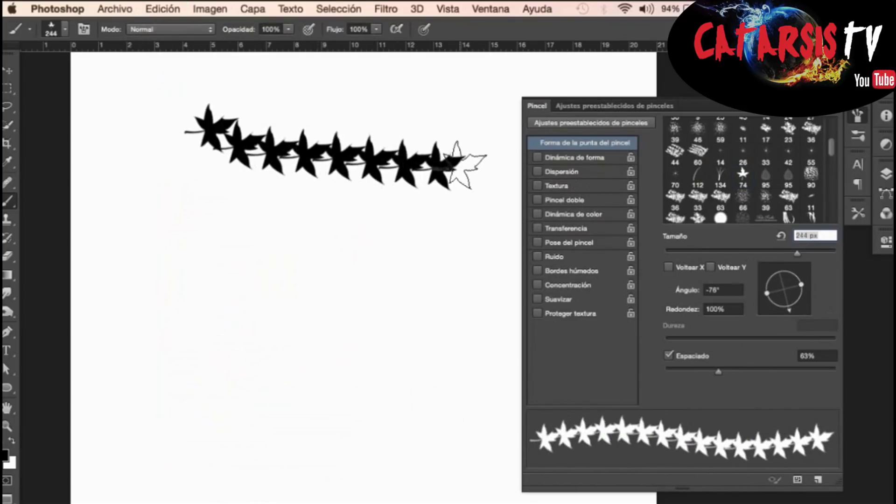
pyautogui.click(163, 8)
pyautogui.moveTo(789, 309)
pyautogui.mouseDown()
pyautogui.moveTo(805, 293)
pyautogui.moveTo(785, 282)
pyautogui.mouseUp()
pyautogui.moveTo(146, 114)
pyautogui.mouseDown()
pyautogui.moveTo(220, 160)
pyautogui.moveTo(368, 154)
pyautogui.mouseUp()
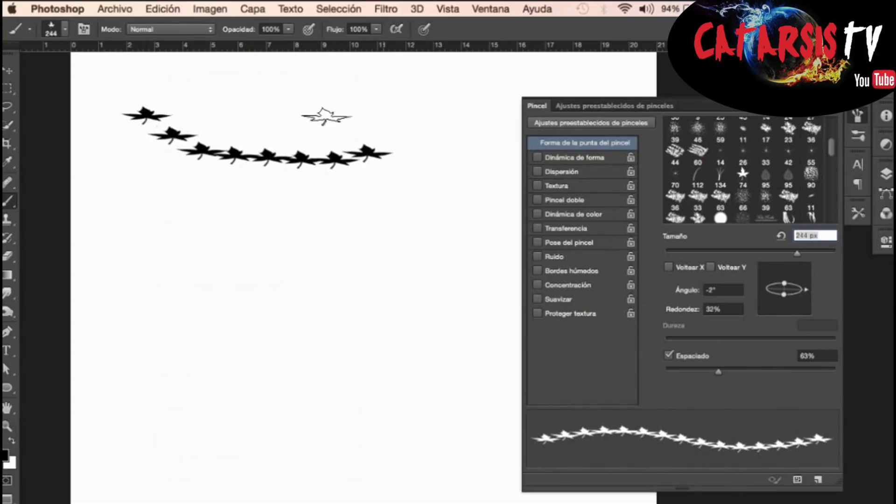
pyautogui.click(163, 8)
# - Set the leaf tip to 104° at full roundness, stamp a test leaf, then undo
pyautogui.click(669, 267)
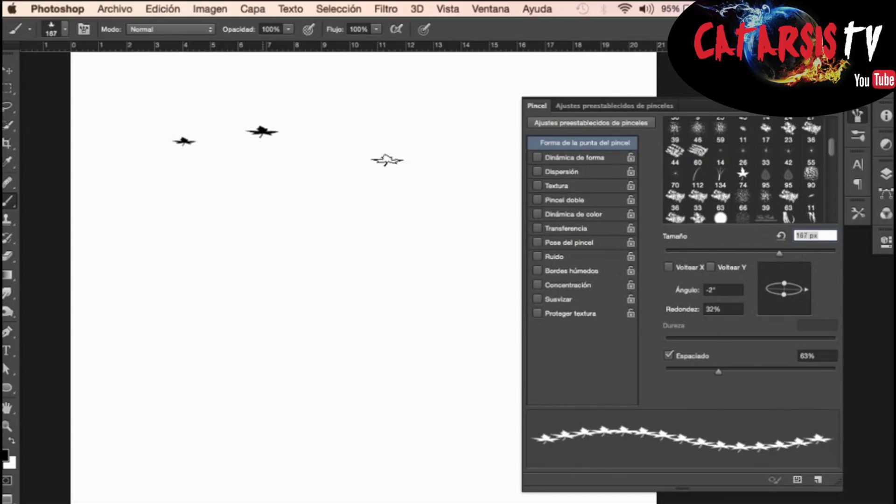
pyautogui.moveTo(784, 283); pyautogui.dragTo(778, 267)
pyautogui.click(223, 130)
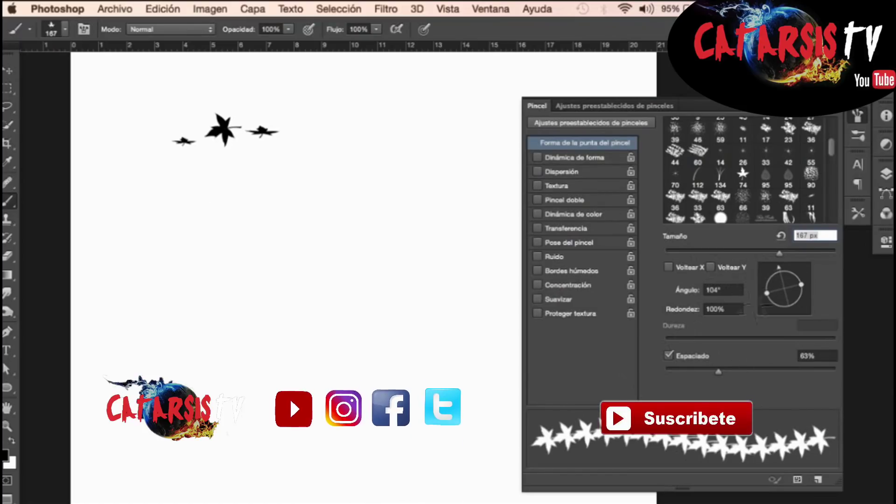
pyautogui.click(162, 9)
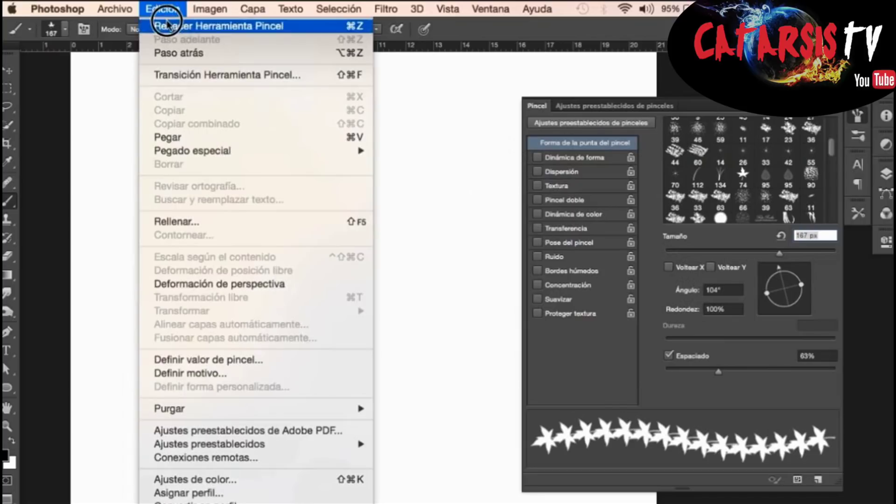
pyautogui.click(174, 8)
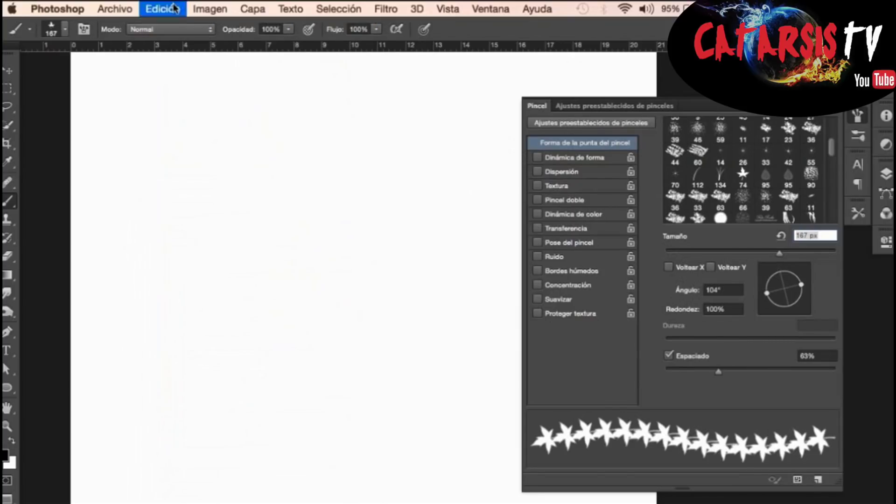
# - Enable Shape Dynamics with 38% angle jitter, paint test strokes, then undo them
pyautogui.click(577, 161)
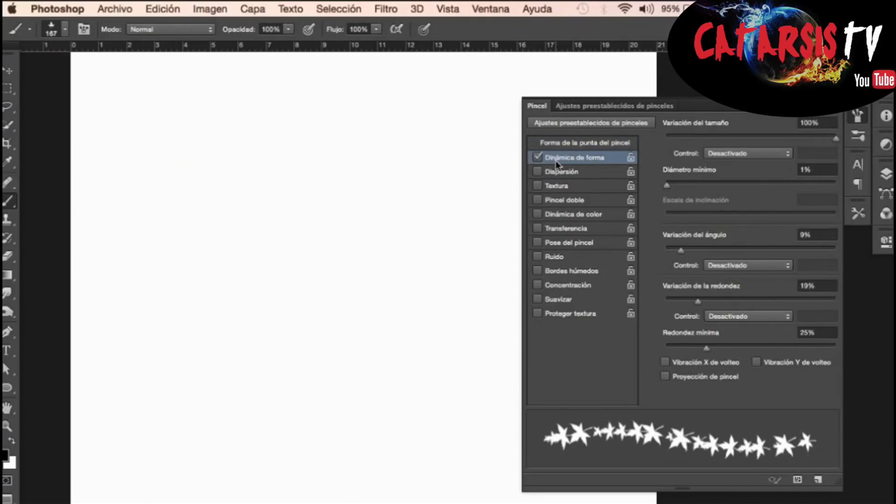
pyautogui.moveTo(836, 138)
pyautogui.mouseDown()
pyautogui.moveTo(654, 168)
pyautogui.moveTo(804, 144)
pyautogui.moveTo(681, 138)
pyautogui.moveTo(835, 139)
pyautogui.mouseUp()
pyautogui.moveTo(145, 187); pyautogui.dragTo(476, 218)
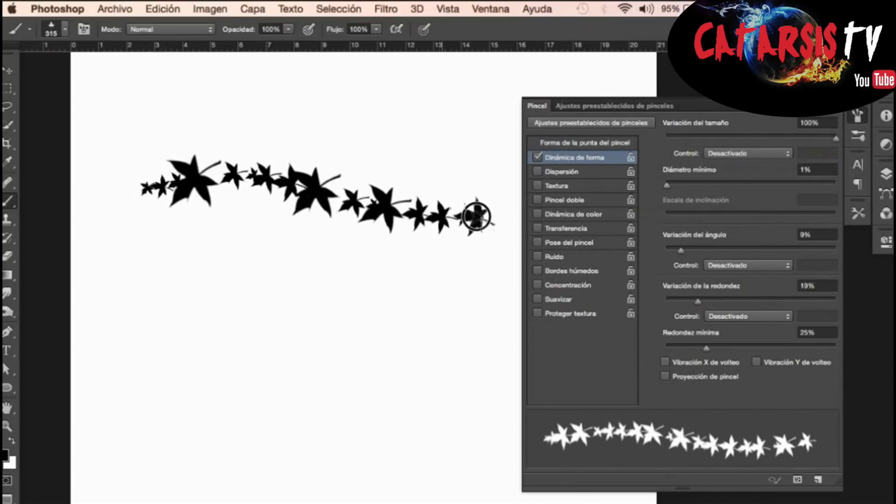
pyautogui.moveTo(681, 251); pyautogui.dragTo(731, 251)
pyautogui.moveTo(126, 263)
pyautogui.mouseDown()
pyautogui.moveTo(398, 292)
pyautogui.moveTo(508, 176)
pyautogui.moveTo(340, 124)
pyautogui.moveTo(288, 138)
pyautogui.mouseUp()
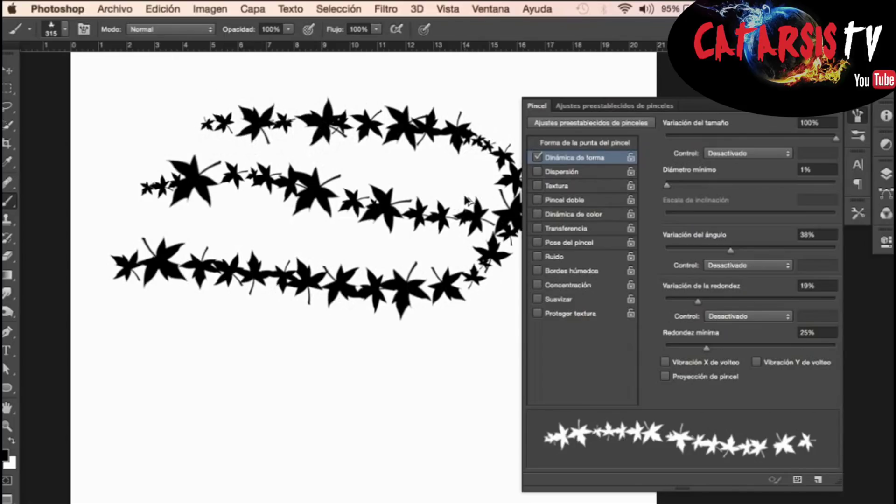
pyautogui.hotkey('ctrl', 'alt', 'z')
pyautogui.hotkey('ctrl', 'alt', 'z')
# - Set roundness jitter to 0% and tie leaf size to Pen Pressure, testing with strokes
pyautogui.moveTo(701, 302)
pyautogui.mouseDown()
pyautogui.moveTo(686, 306)
pyautogui.moveTo(743, 307)
pyautogui.moveTo(665, 302)
pyautogui.mouseUp()
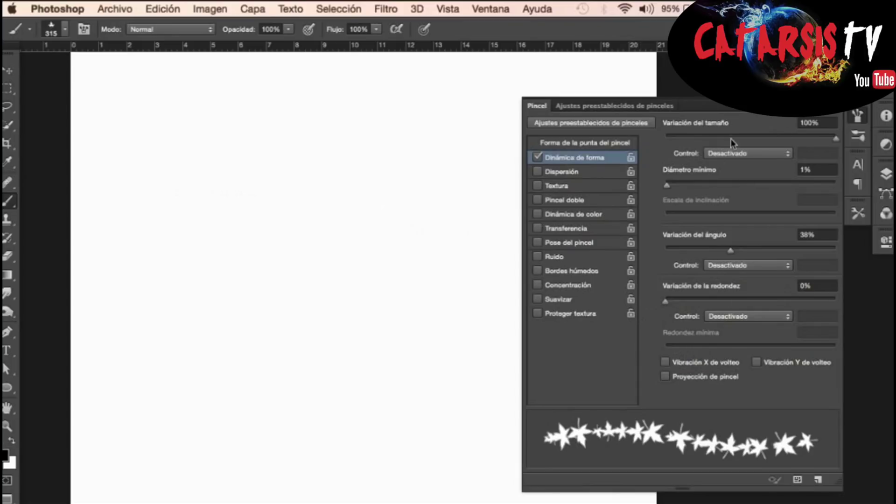
pyautogui.click(717, 156)
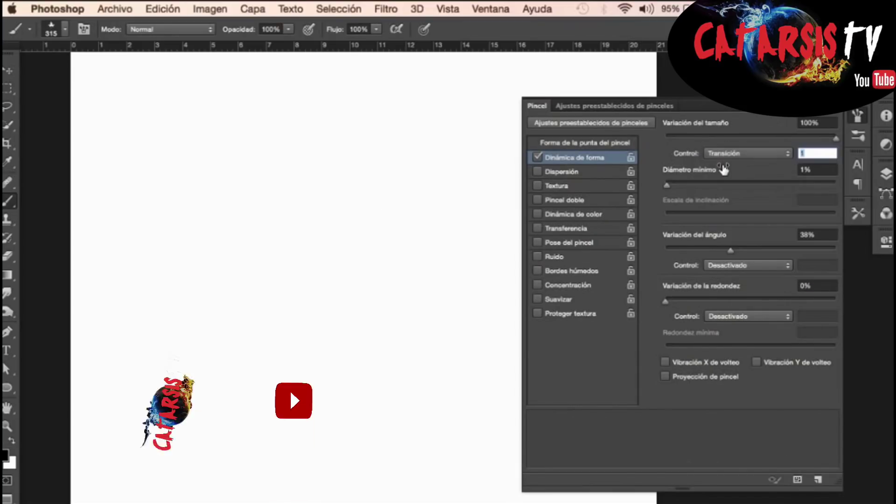
pyautogui.write('60')
pyautogui.moveTo(126, 192); pyautogui.dragTo(731, 248)
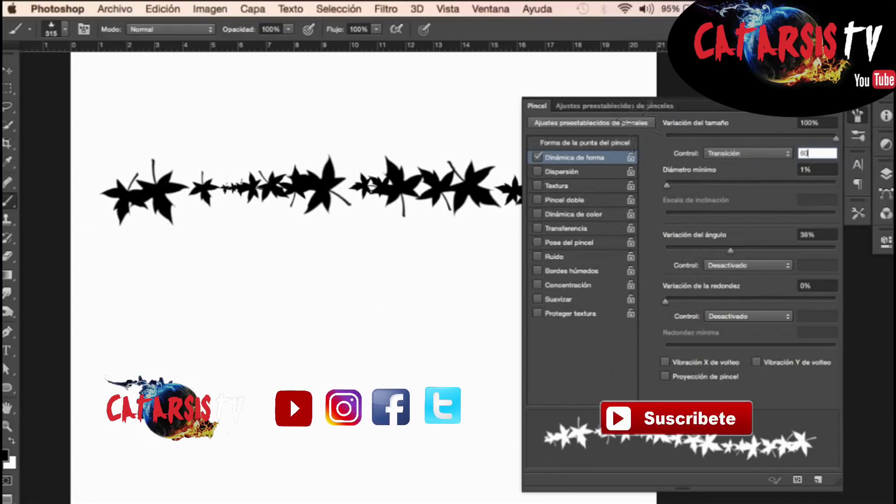
pyautogui.click(750, 153)
pyautogui.click(731, 160)
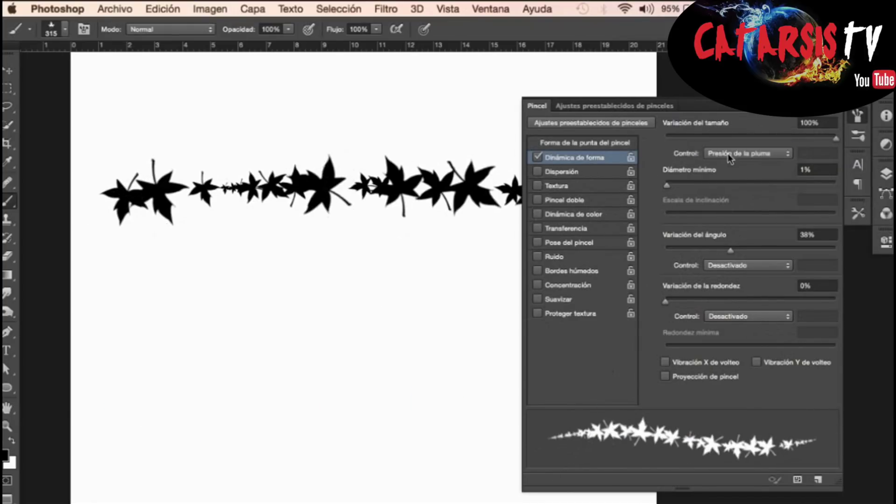
pyautogui.moveTo(128, 295)
pyautogui.mouseDown()
pyautogui.moveTo(420, 489)
pyautogui.moveTo(123, 402)
pyautogui.mouseUp()
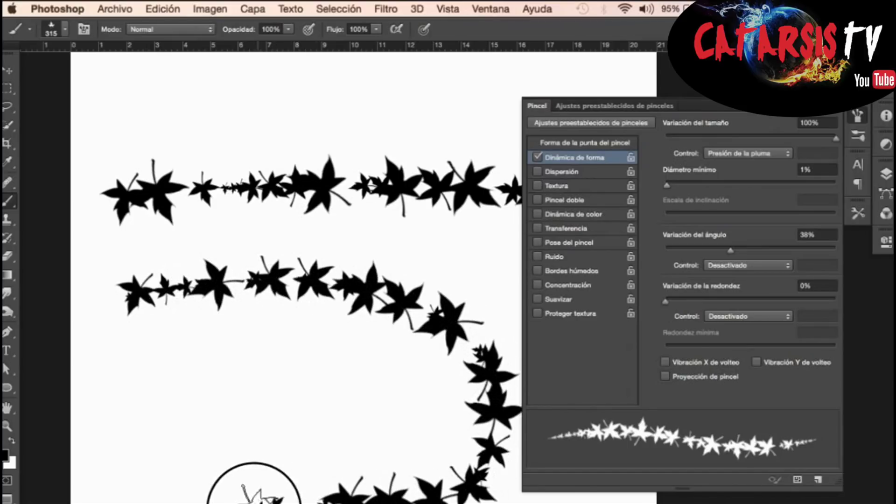
# - Enable Scattering for the leaf brush and clear all leaf strokes from the canvas
pyautogui.click(761, 153)
pyautogui.click(716, 159)
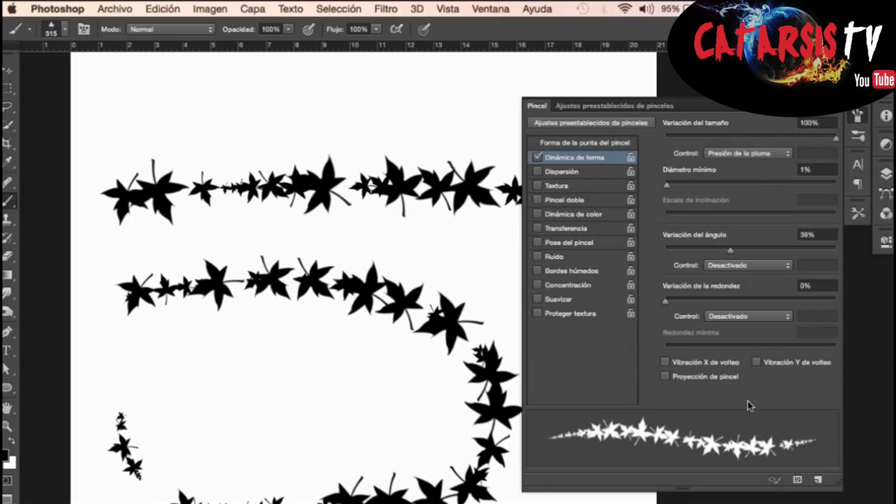
pyautogui.click(562, 174)
pyautogui.hotkey('ctrl', 'BackSpace')
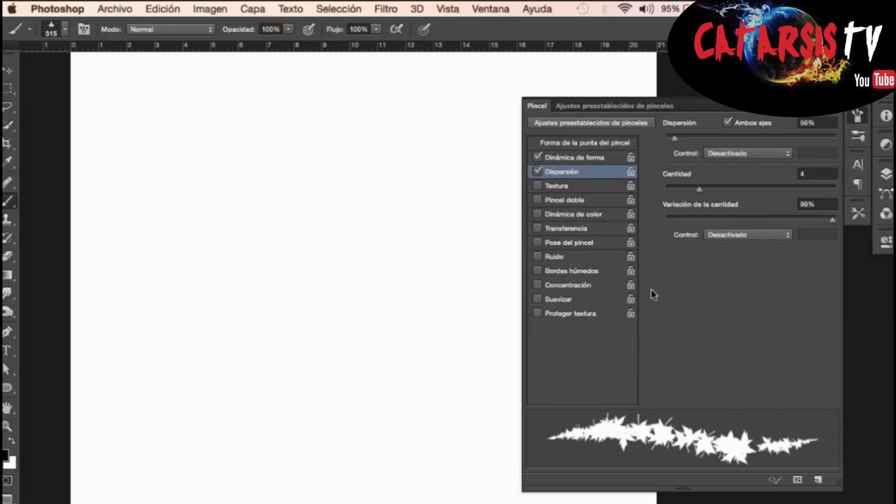
# - Scatter leaves 456% from the stroke and paint a dense cloud of leaves
pyautogui.moveTo(676, 140); pyautogui.dragTo(743, 155)
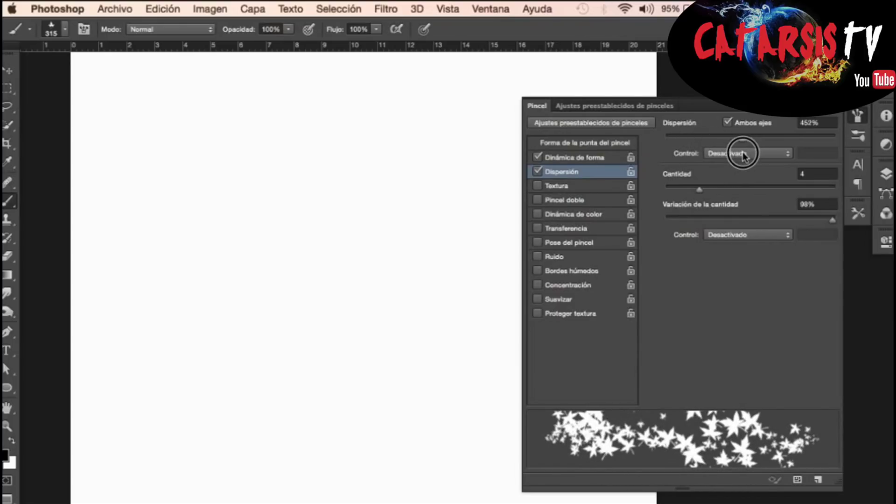
pyautogui.moveTo(125, 310); pyautogui.dragTo(147, 314)
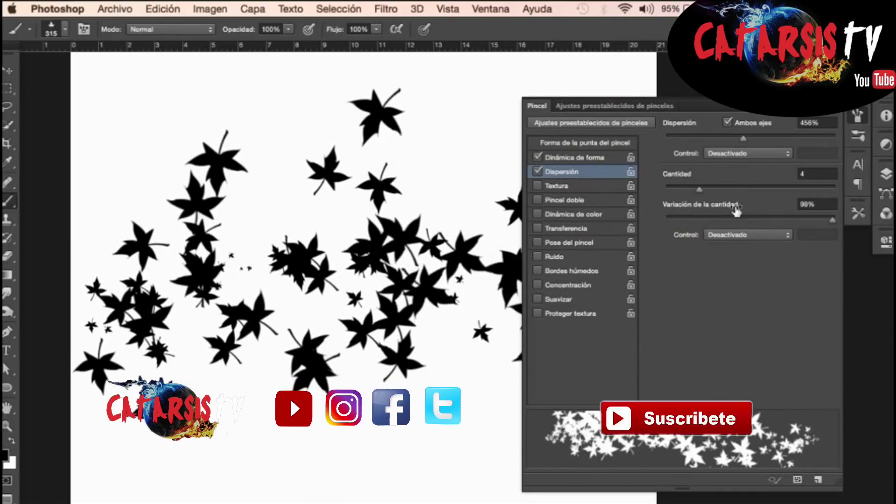
pyautogui.moveTo(703, 189); pyautogui.dragTo(731, 190)
pyautogui.moveTo(210, 233); pyautogui.dragTo(345, 289)
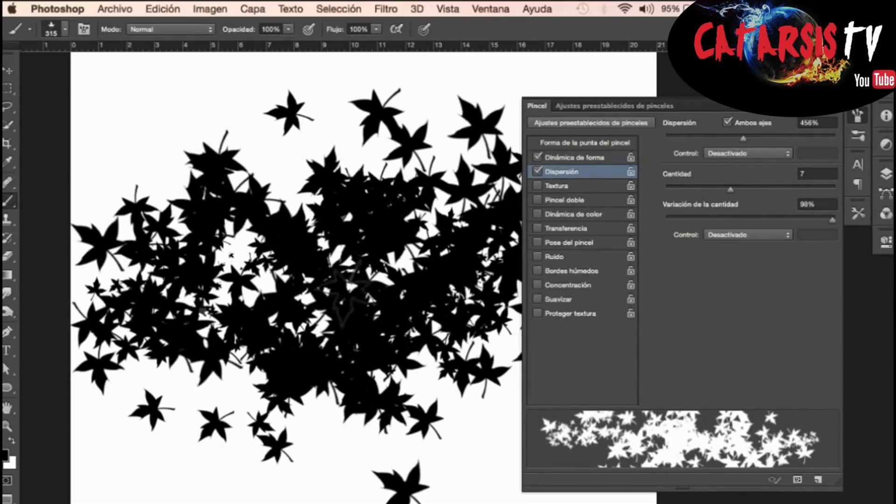
# - Set count 2 with 100% count jitter and paint sparser scattered leaf strokes
pyautogui.moveTo(833, 219); pyautogui.dragTo(840, 219)
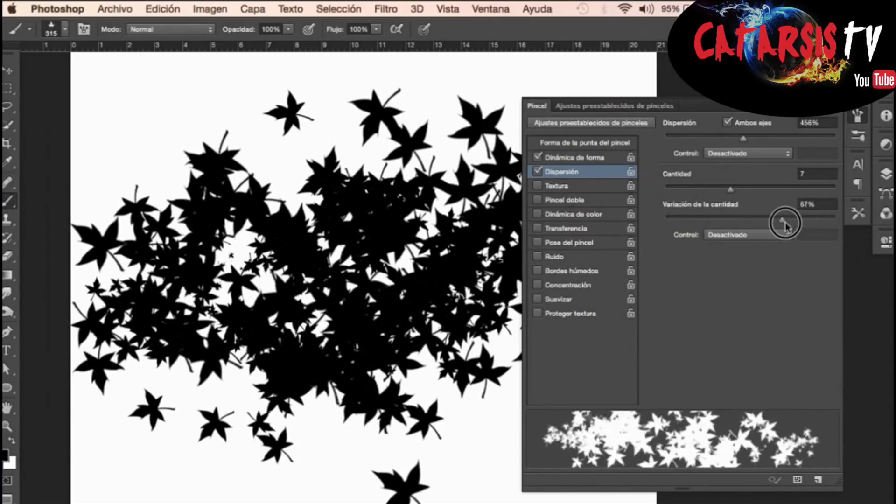
pyautogui.moveTo(727, 189); pyautogui.dragTo(680, 190)
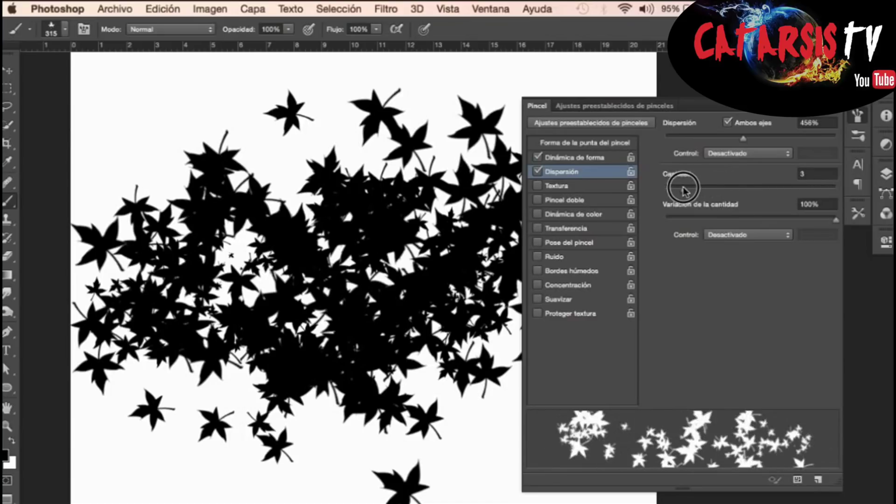
pyautogui.moveTo(140, 123)
pyautogui.mouseDown()
pyautogui.moveTo(300, 130)
pyautogui.moveTo(523, 70)
pyautogui.mouseUp()
pyautogui.moveTo(208, 462); pyautogui.dragTo(213, 465)
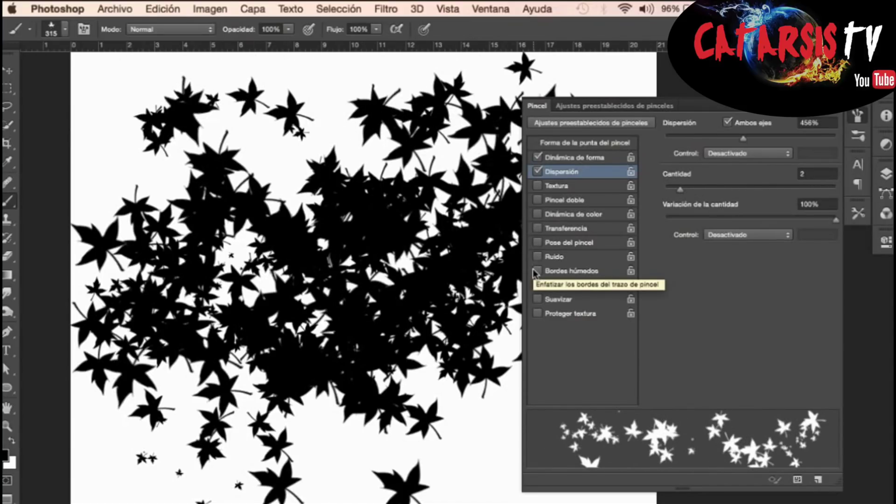
pyautogui.click(577, 145)
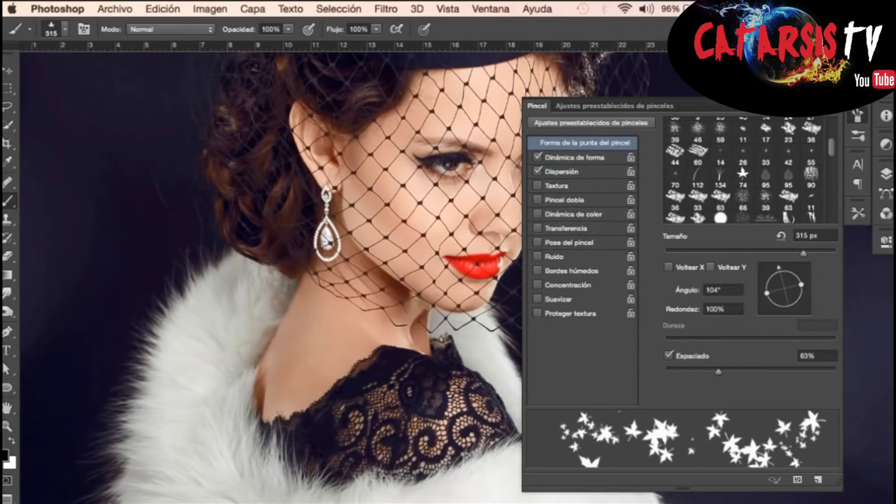
# - Save the woman's outline as a path and turn it into a selection
pyautogui.click(858, 116)
pyautogui.click(885, 193)
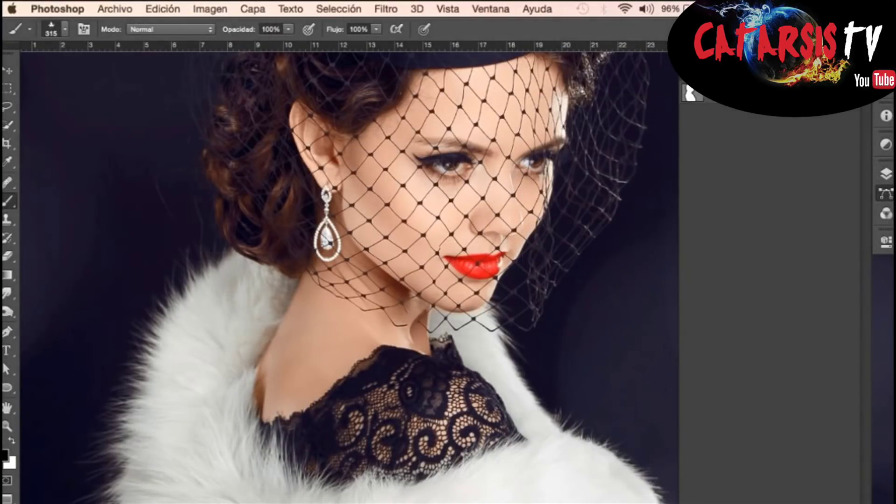
pyautogui.press('Return')
pyautogui.click(857, 88)
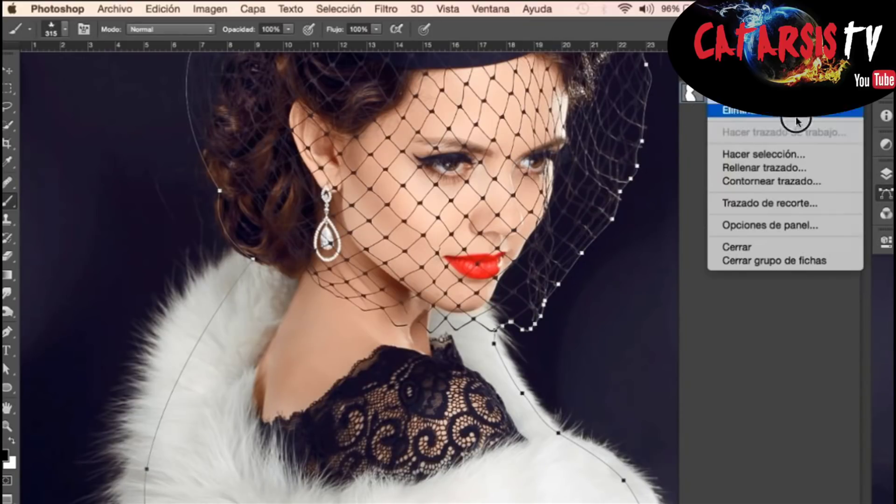
pyautogui.click(766, 154)
pyautogui.click(554, 168)
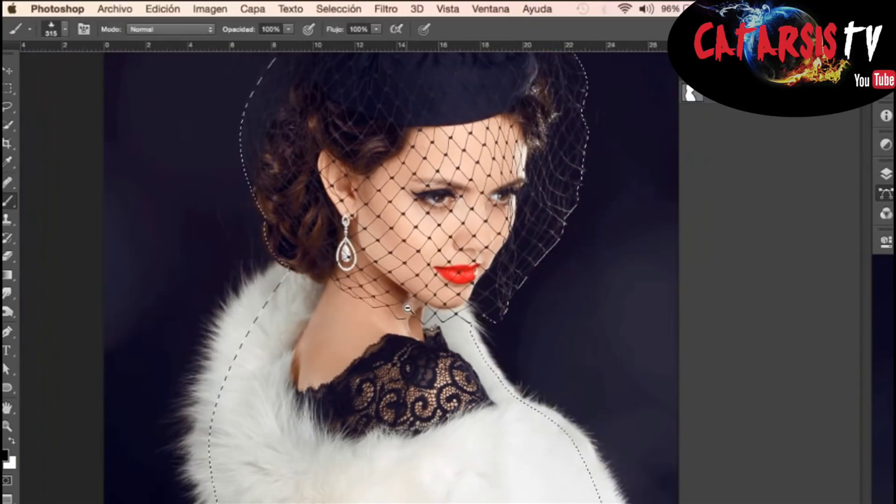
# - Add a layer mask from the selection and bring the face and veil into view
pyautogui.click(747, 500)
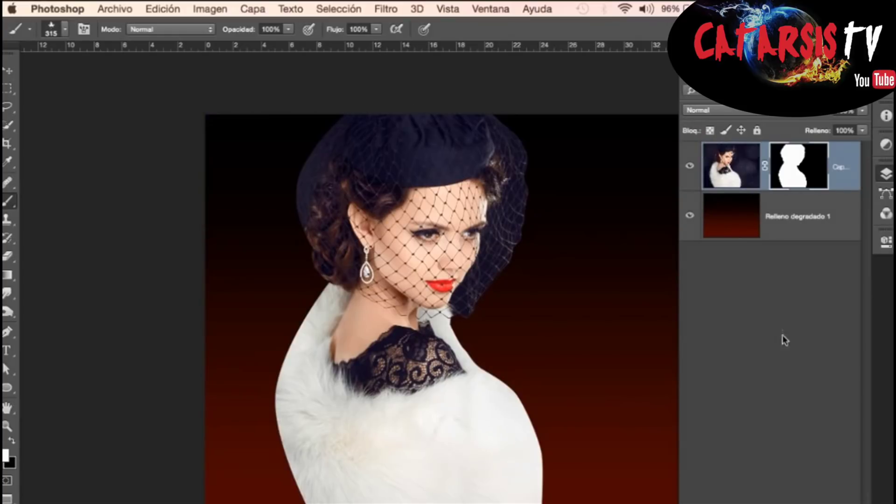
pyautogui.scroll(3, 339, 300)
pyautogui.scroll(3, 307, 410)
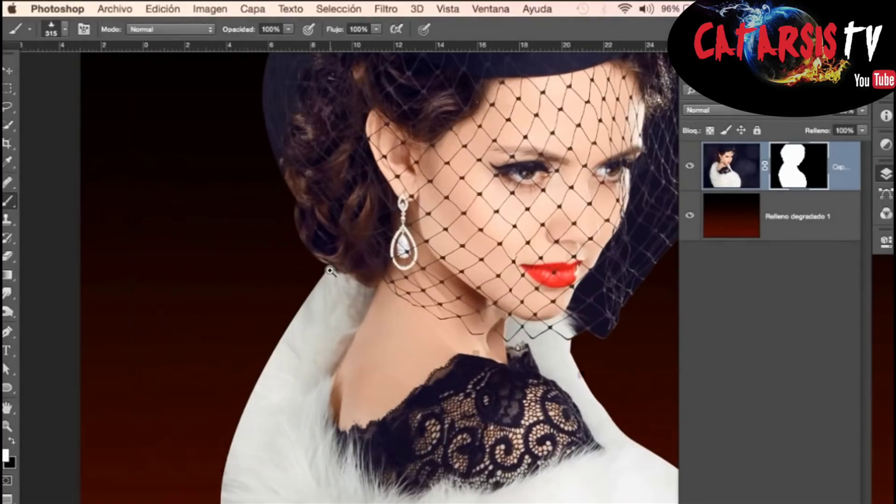
pyautogui.scroll(-5, 208, 439)
pyautogui.moveTo(290, 389); pyautogui.dragTo(386, 422)
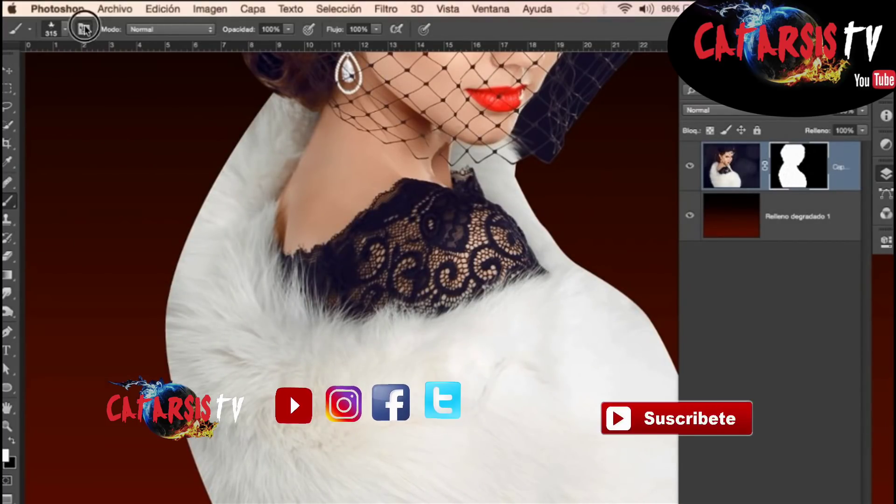
# - Give the fur brush 12% angle jitter, a horizontally flipped 75° tip, and 163 px size
pyautogui.press('F5')
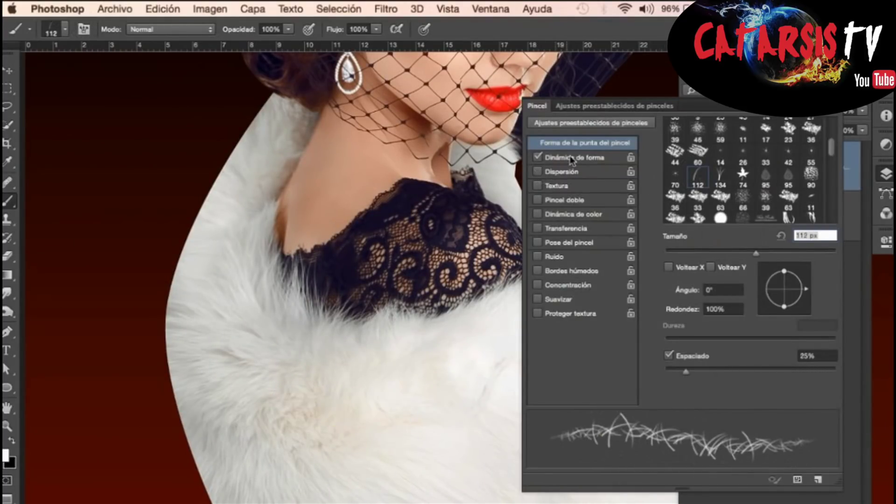
pyautogui.click(571, 159)
pyautogui.moveTo(730, 248); pyautogui.dragTo(685, 252)
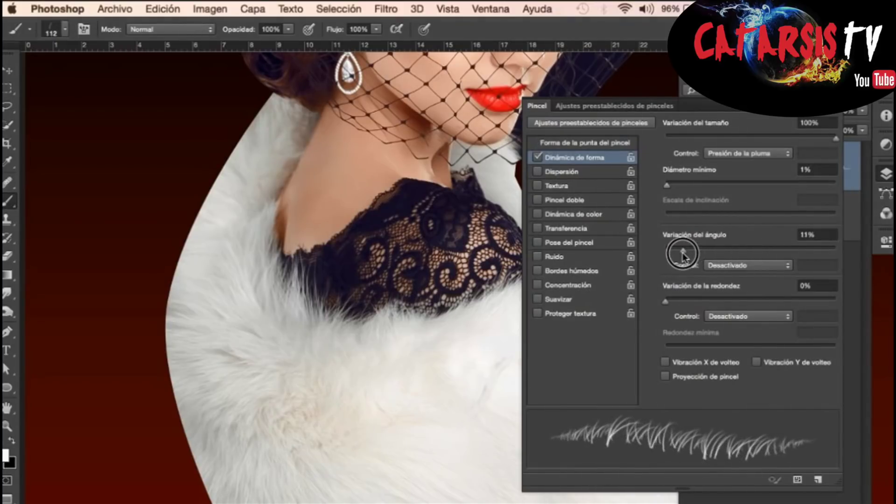
pyautogui.click(624, 143)
pyautogui.moveTo(801, 284); pyautogui.dragTo(778, 269)
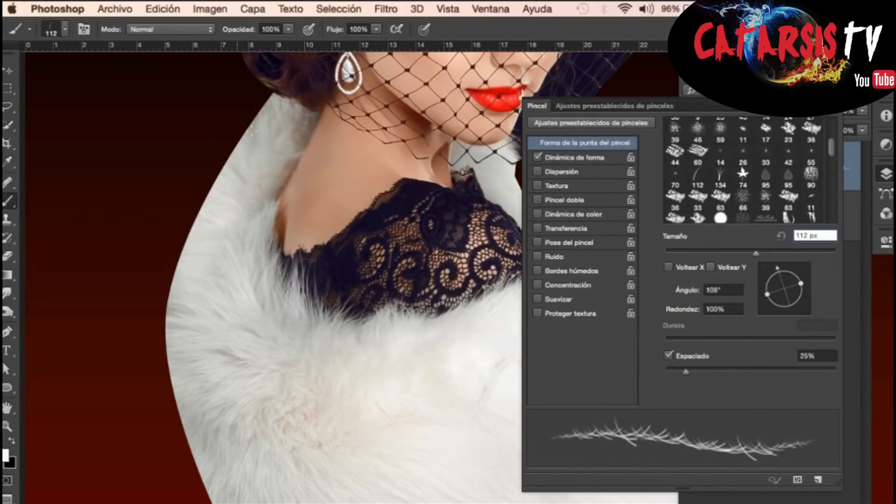
pyautogui.click(670, 267)
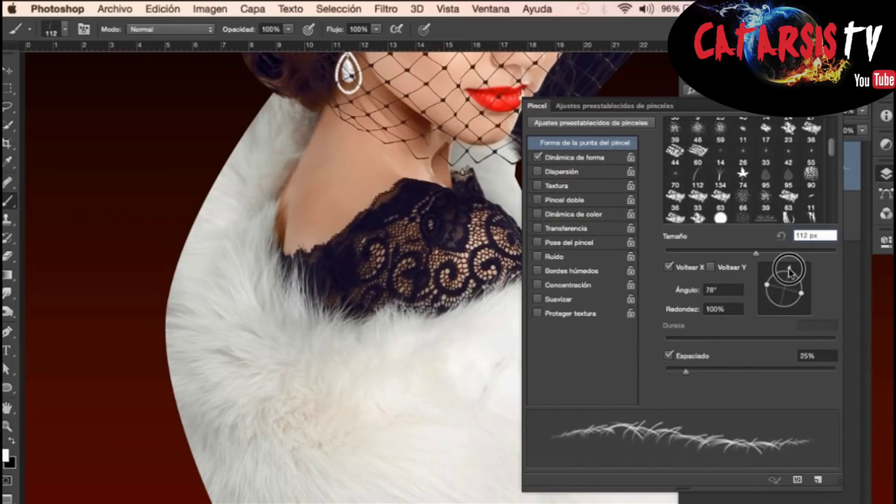
pyautogui.moveTo(274, 102); pyautogui.dragTo(270, 98)
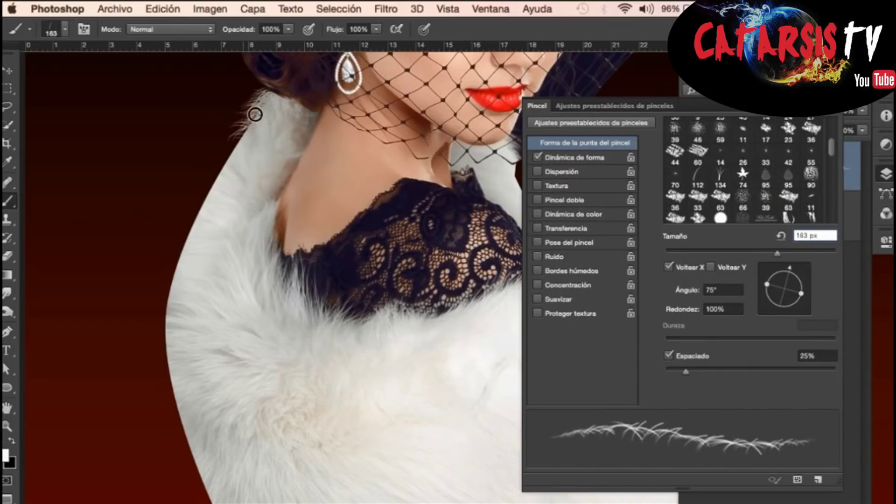
# - Paint white fur strands down the stole's left edge, enlarging the brush along the way
pyautogui.moveTo(228, 150); pyautogui.dragTo(213, 195)
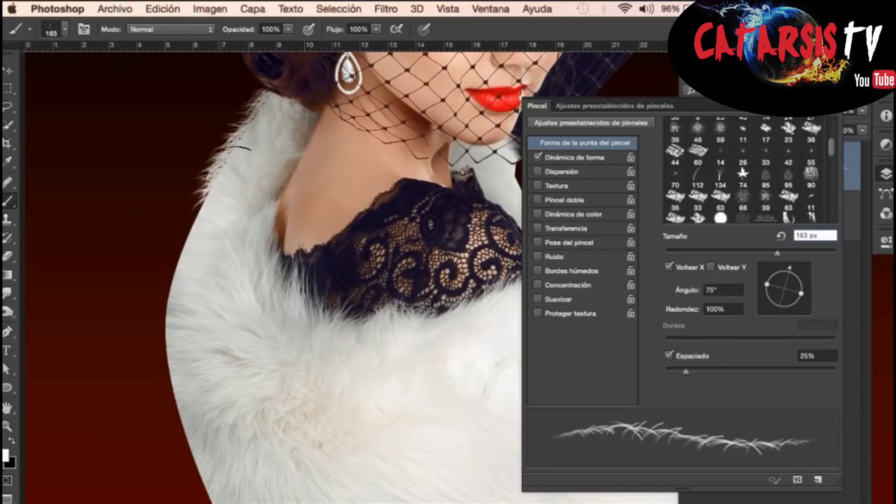
pyautogui.moveTo(200, 206)
pyautogui.mouseDown()
pyautogui.moveTo(199, 230)
pyautogui.moveTo(199, 206)
pyautogui.moveTo(186, 231)
pyautogui.moveTo(231, 140)
pyautogui.mouseUp()
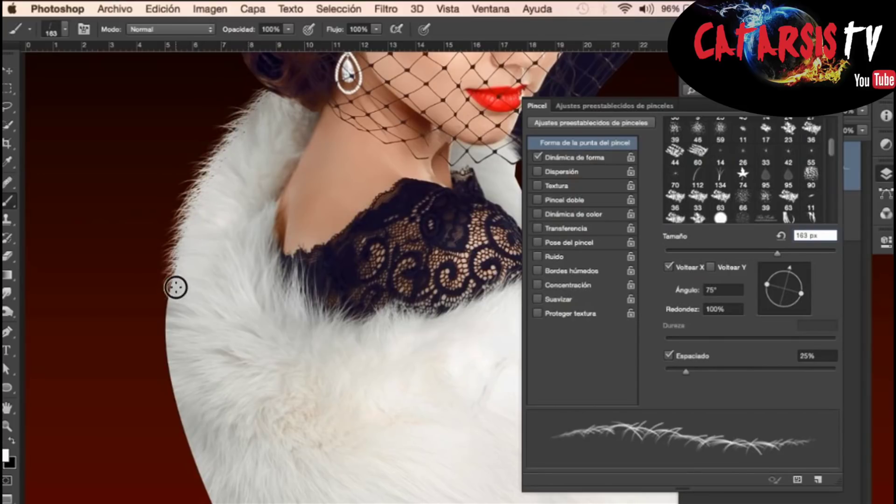
pyautogui.moveTo(181, 317)
pyautogui.mouseDown()
pyautogui.moveTo(174, 354)
pyautogui.moveTo(170, 314)
pyautogui.moveTo(198, 200)
pyautogui.moveTo(252, 111)
pyautogui.moveTo(170, 260)
pyautogui.moveTo(171, 321)
pyautogui.mouseUp()
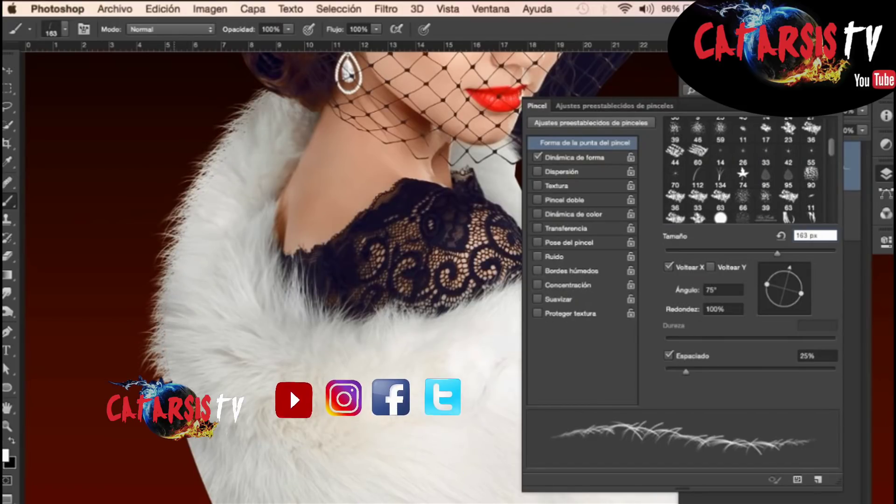
pyautogui.moveTo(166, 344); pyautogui.dragTo(187, 410)
pyautogui.moveTo(187, 441); pyautogui.dragTo(203, 493)
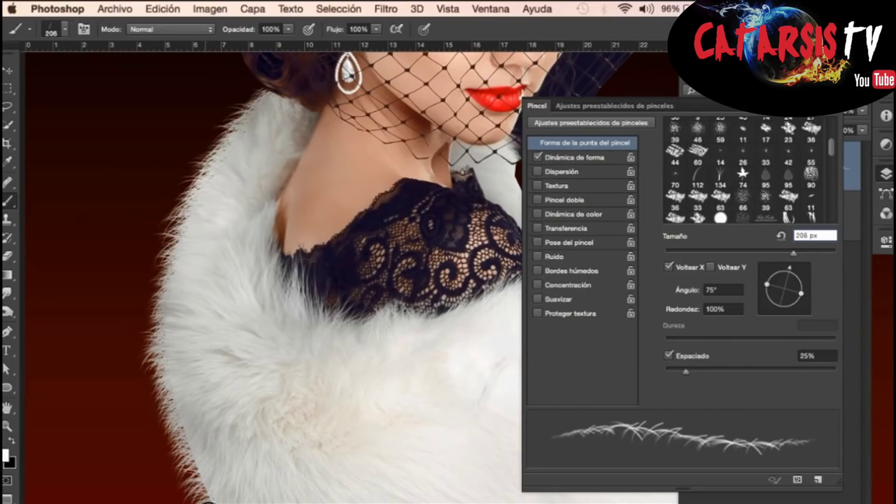
# - Rotate the brush tip to 125° and add more hairs on the lower left fur edge
pyautogui.scroll(-5, 200, 489)
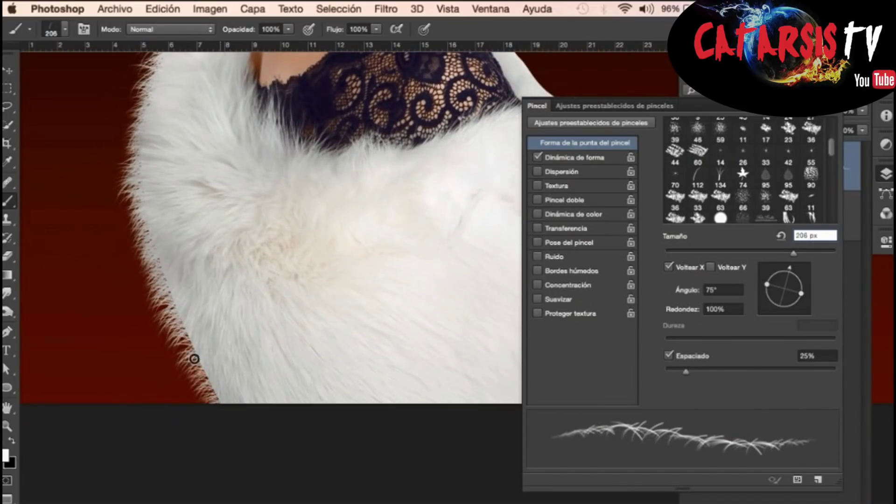
pyautogui.moveTo(776, 262); pyautogui.dragTo(773, 263)
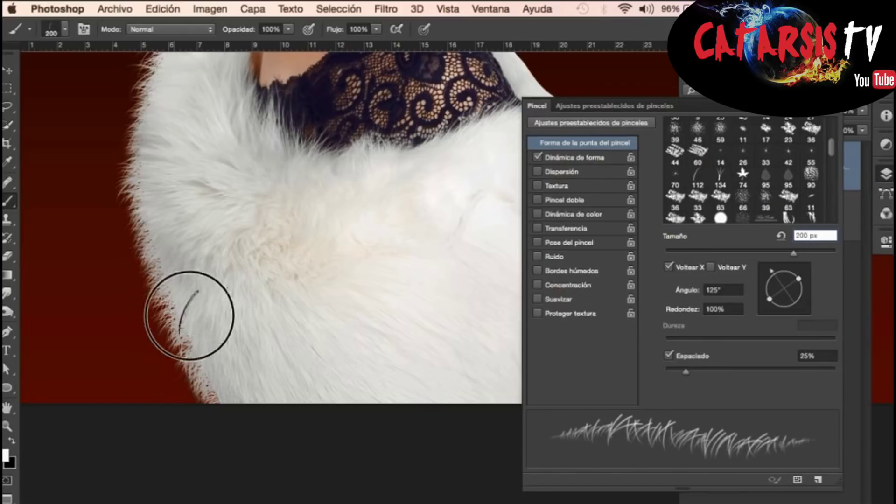
pyautogui.moveTo(143, 229); pyautogui.dragTo(161, 312)
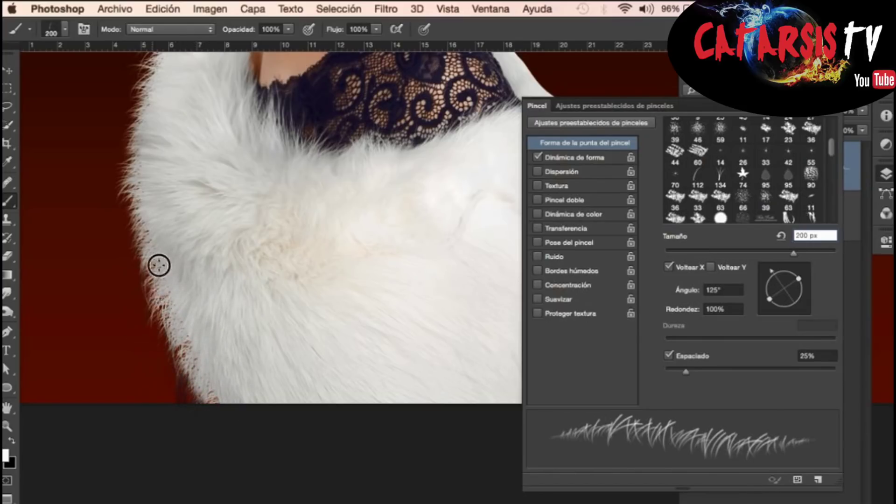
pyautogui.scroll(5, 195, 358)
pyautogui.scroll(3, 168, 340)
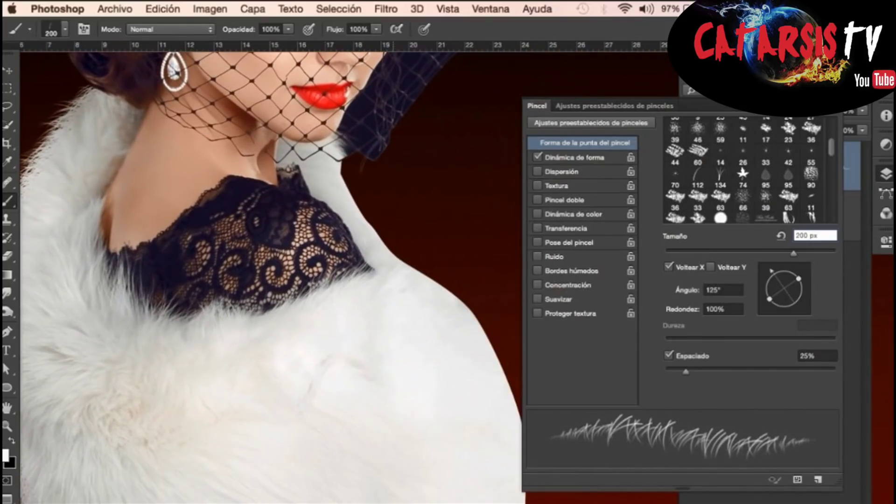
# - Flip the tip vertically at 161° and paint strands by the right neck with a ~221 px brush
pyautogui.click(711, 267)
pyautogui.moveTo(782, 277); pyautogui.dragTo(772, 286)
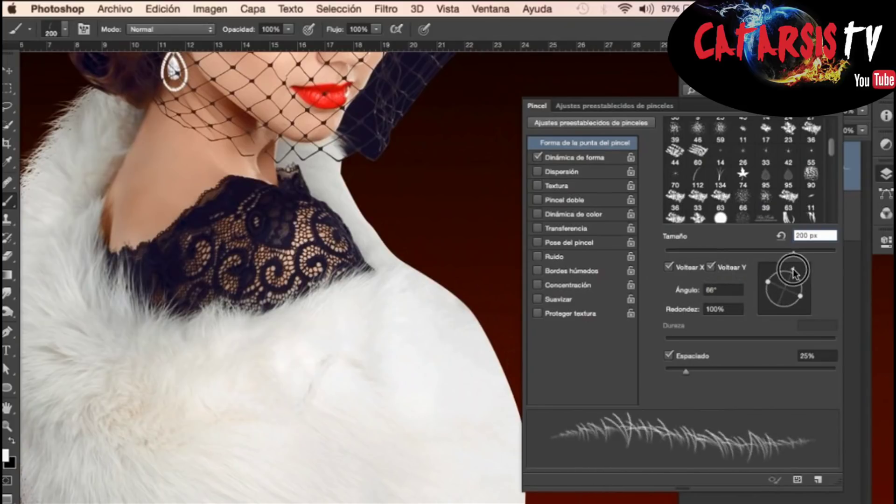
pyautogui.moveTo(344, 190)
pyautogui.mouseDown()
pyautogui.moveTo(380, 251)
pyautogui.moveTo(350, 187)
pyautogui.mouseUp()
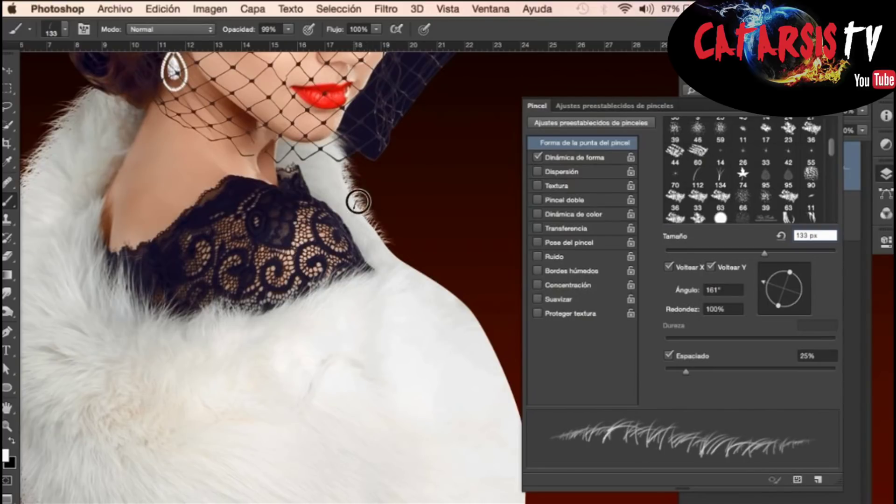
pyautogui.moveTo(408, 314); pyautogui.dragTo(393, 251)
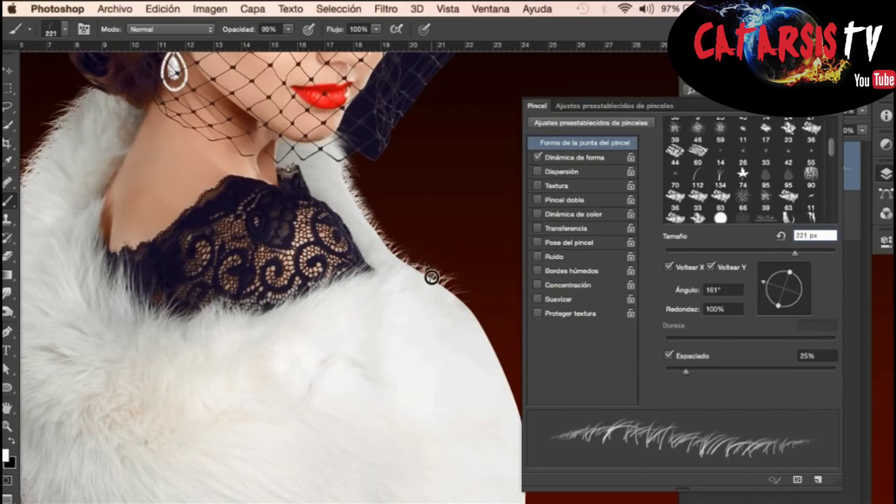
pyautogui.moveTo(764, 282); pyautogui.dragTo(762, 289)
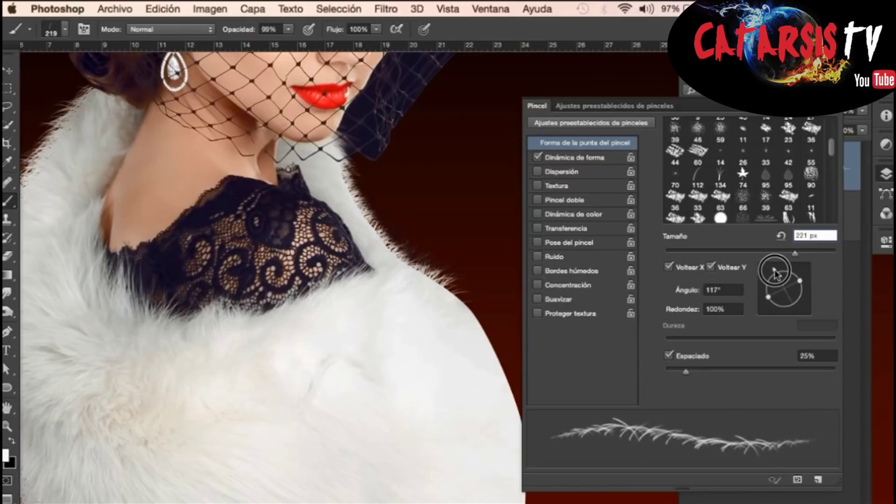
pyautogui.moveTo(440, 296)
pyautogui.mouseDown()
pyautogui.moveTo(307, 224)
pyautogui.moveTo(330, 231)
pyautogui.moveTo(360, 259)
pyautogui.mouseUp()
# - Paint fur hairs down the right shoulder edge, rotating the tip to 125°
pyautogui.moveTo(762, 289); pyautogui.dragTo(767, 279)
pyautogui.moveTo(348, 264); pyautogui.dragTo(366, 286)
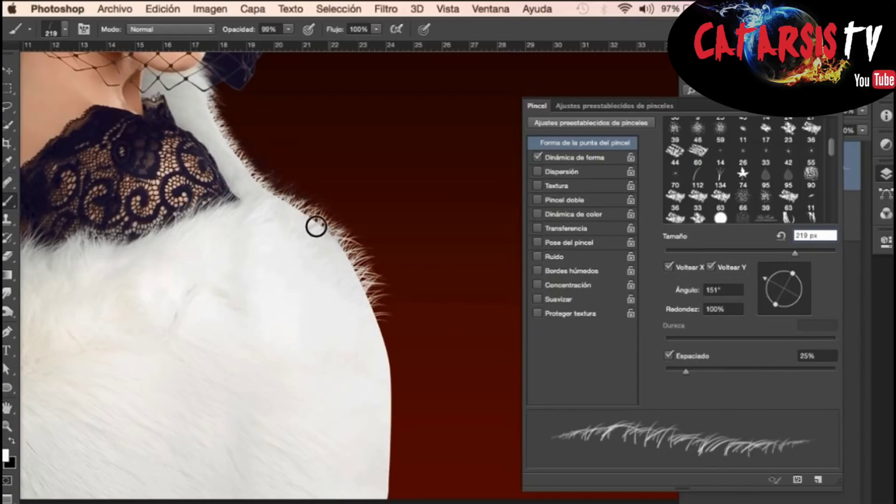
pyautogui.moveTo(364, 271); pyautogui.dragTo(382, 332)
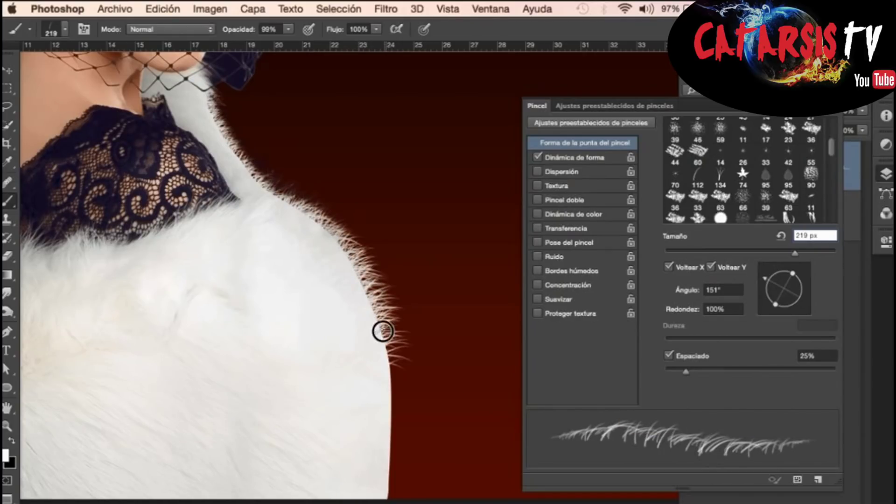
pyautogui.moveTo(793, 273); pyautogui.dragTo(798, 279)
pyautogui.moveTo(397, 369)
pyautogui.mouseDown()
pyautogui.moveTo(380, 425)
pyautogui.moveTo(395, 464)
pyautogui.mouseUp()
pyautogui.moveTo(380, 411)
pyautogui.mouseDown()
pyautogui.moveTo(380, 480)
pyautogui.moveTo(393, 414)
pyautogui.moveTo(380, 340)
pyautogui.moveTo(362, 282)
pyautogui.moveTo(316, 224)
pyautogui.mouseUp()
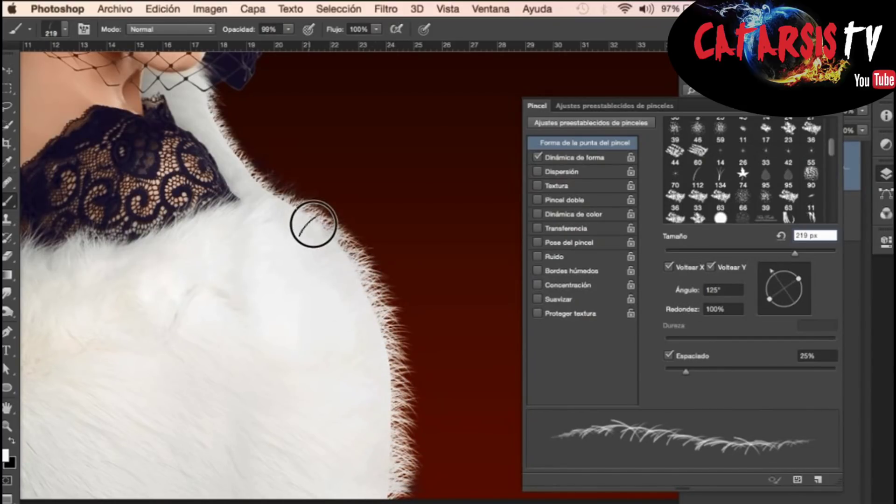
pyautogui.moveTo(378, 317); pyautogui.dragTo(390, 476)
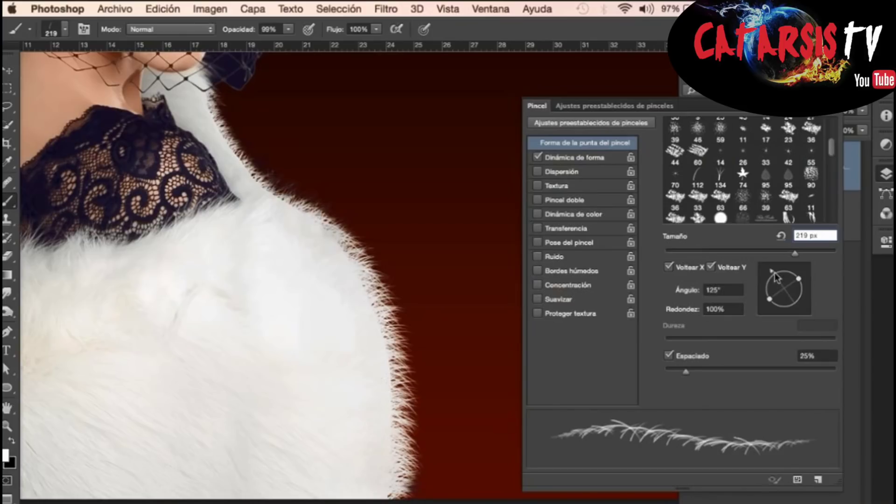
# - Cover the dark spot on the fur edge at 95° and paint neck-edge strands at 144°
pyautogui.moveTo(777, 282); pyautogui.dragTo(783, 275)
pyautogui.moveTo(388, 357); pyautogui.dragTo(386, 399)
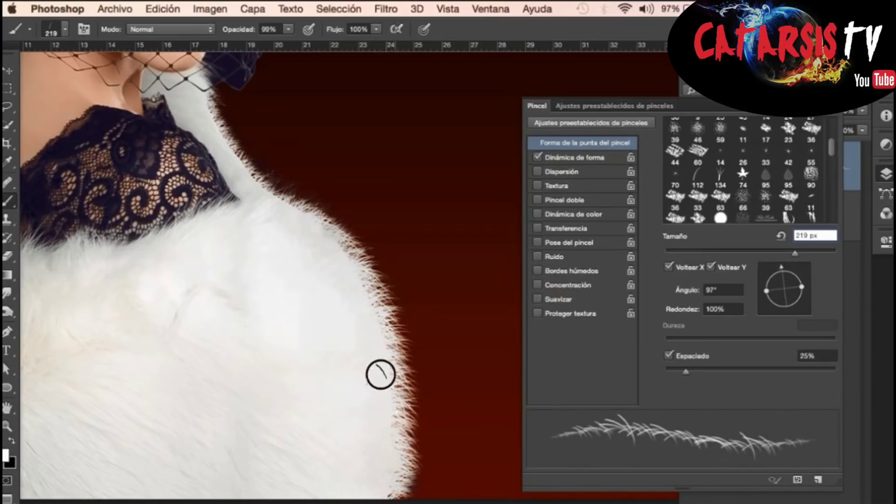
pyautogui.moveTo(788, 275); pyautogui.dragTo(773, 285)
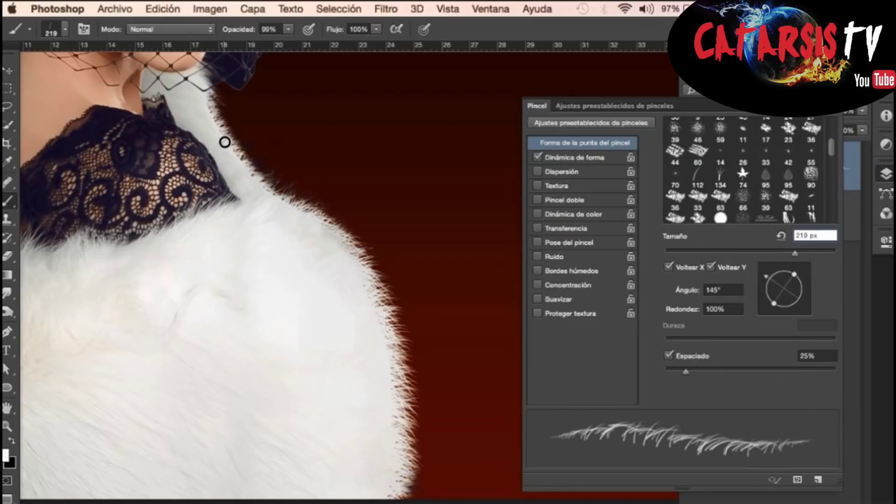
pyautogui.moveTo(223, 129)
pyautogui.mouseDown()
pyautogui.moveTo(260, 190)
pyautogui.moveTo(294, 204)
pyautogui.moveTo(379, 350)
pyautogui.mouseUp()
pyautogui.keyDown('alt'); pyautogui.click(330, 284); pyautogui.keyUp('alt')
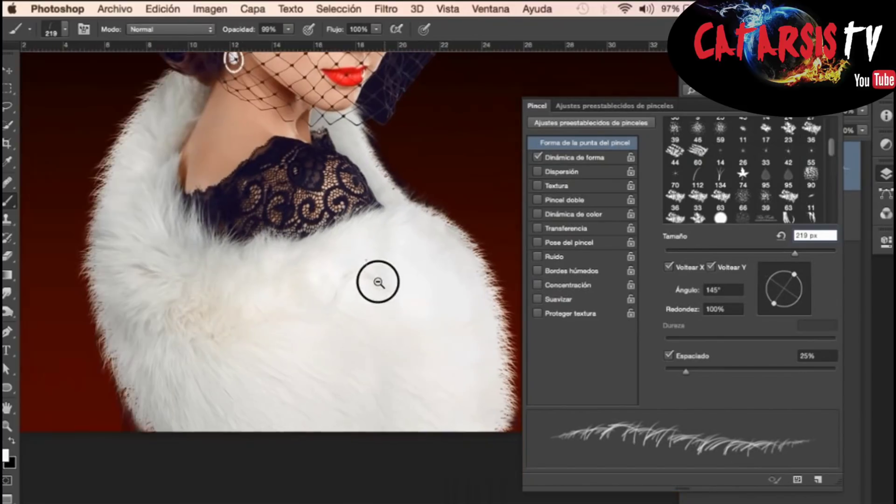
# - Feather the portrait's layer mask by 1.0 px and return to the Layers list
pyautogui.press('F5')
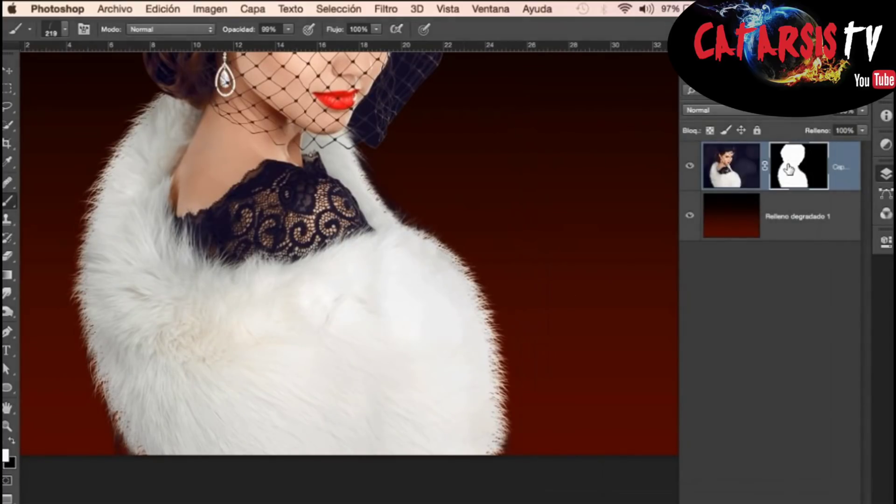
pyautogui.doubleClick(789, 169)
pyautogui.moveTo(730, 377); pyautogui.dragTo(736, 376)
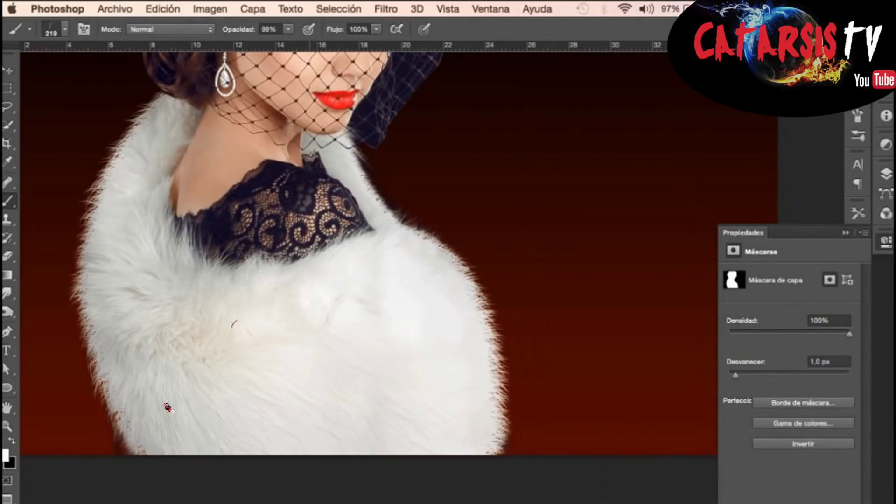
pyautogui.keyDown('ctrl'); pyautogui.click(97, 238); pyautogui.keyUp('ctrl')
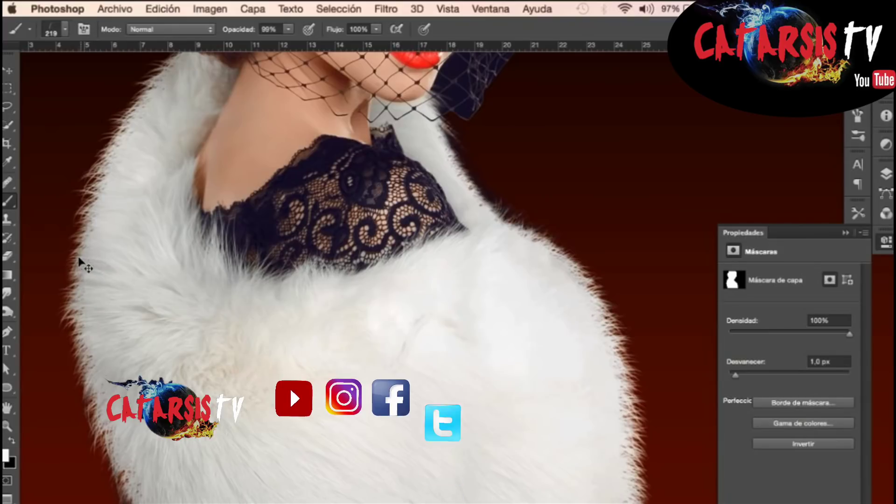
pyautogui.click(846, 232)
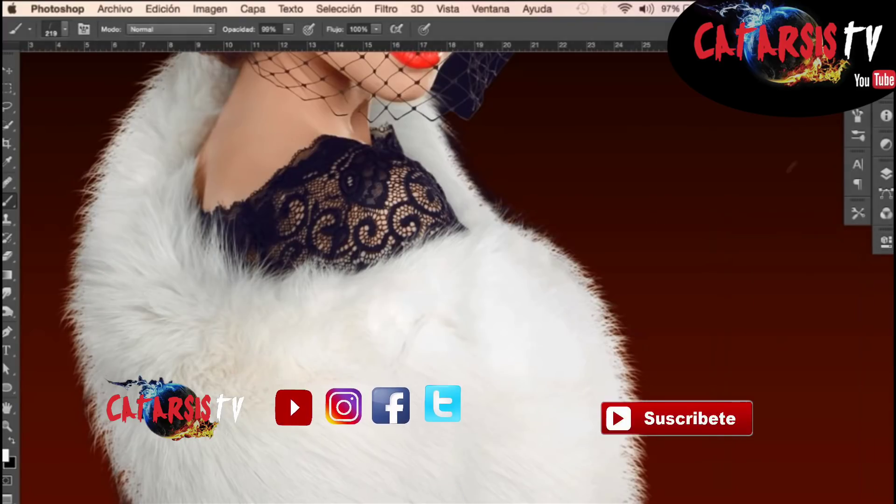
pyautogui.click(885, 173)
pyautogui.moveTo(11, 301); pyautogui.dragTo(78, 292)
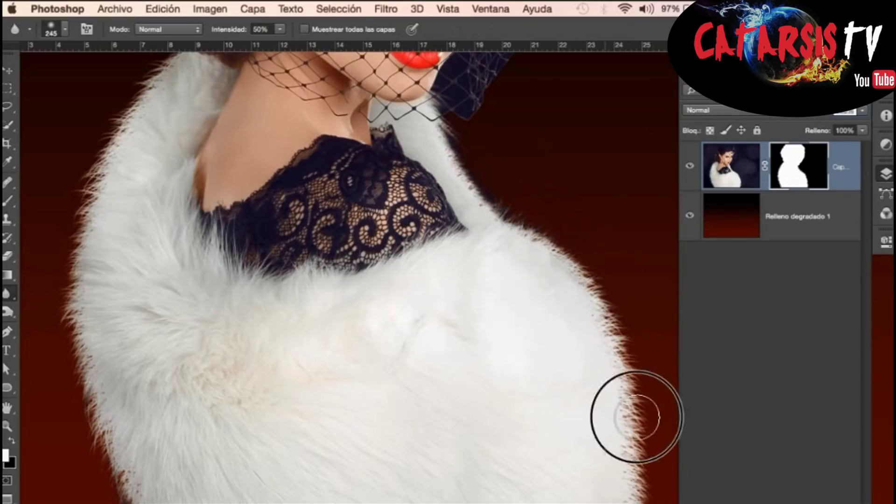
# - Zoom out to show the whole masked portrait against the dark red gradient
pyautogui.keyDown('alt'); pyautogui.click(377, 306); pyautogui.keyUp('alt')
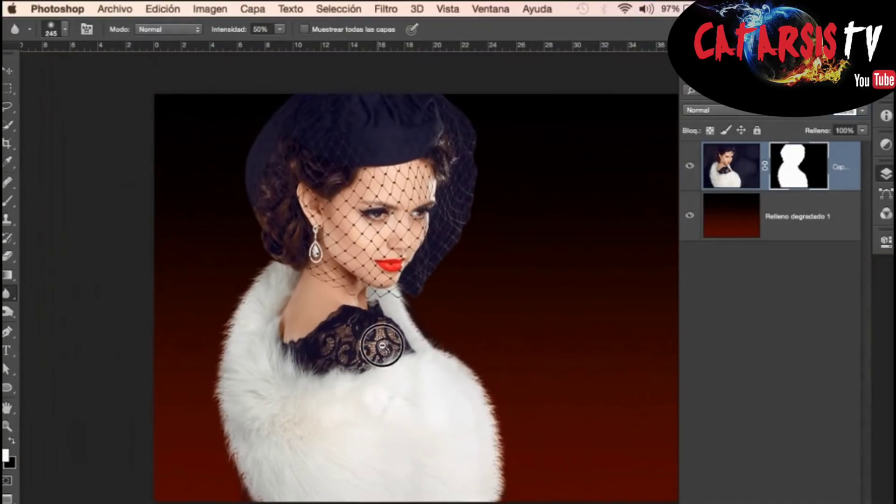